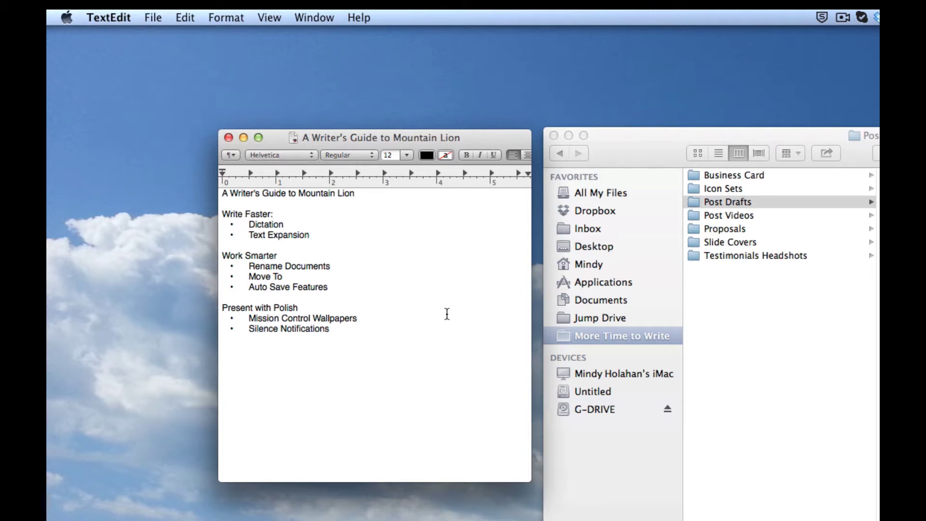
Duplicate the open document and name the copy "A Writer's Guide to Mountain Lion 2"
click(154, 18)
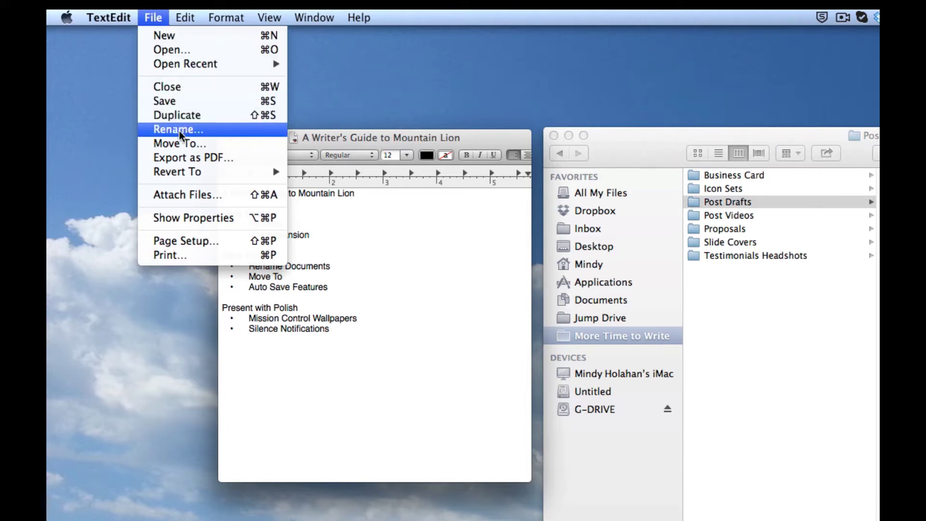
click(222, 116)
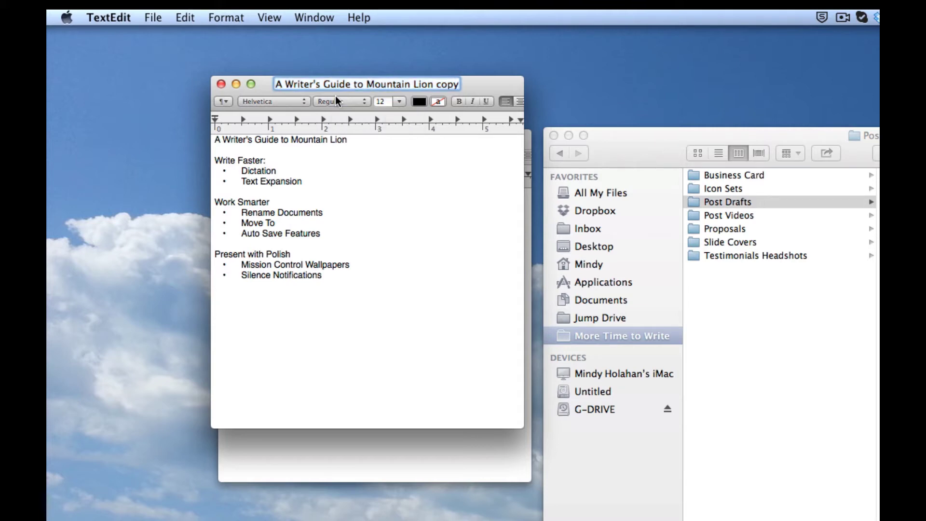
key(Right)
key(BackSpace)
key(BackSpace)
key(BackSpace)
key(BackSpace)
text(2)
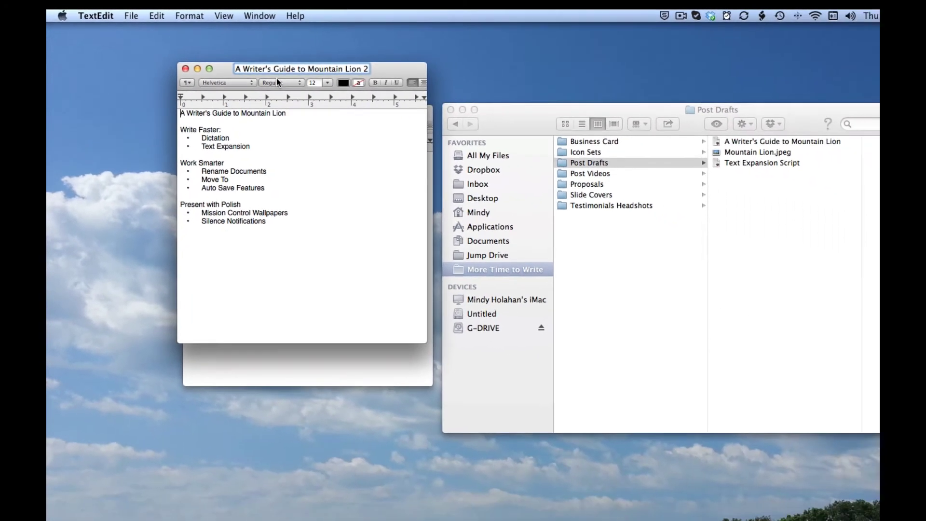
key(Return)
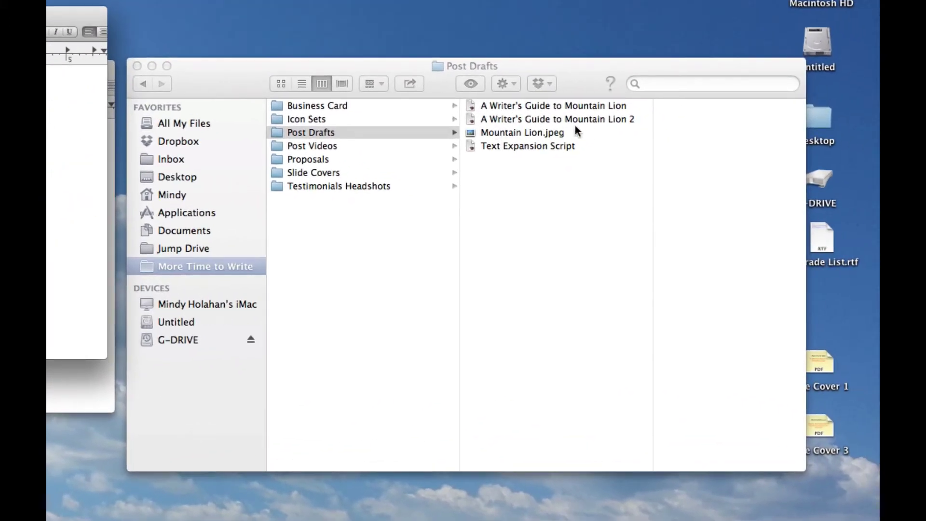
Move the "A Writer's Guide to Mountain Lion 2" window away from the original document's window and close it
double_click(609, 120)
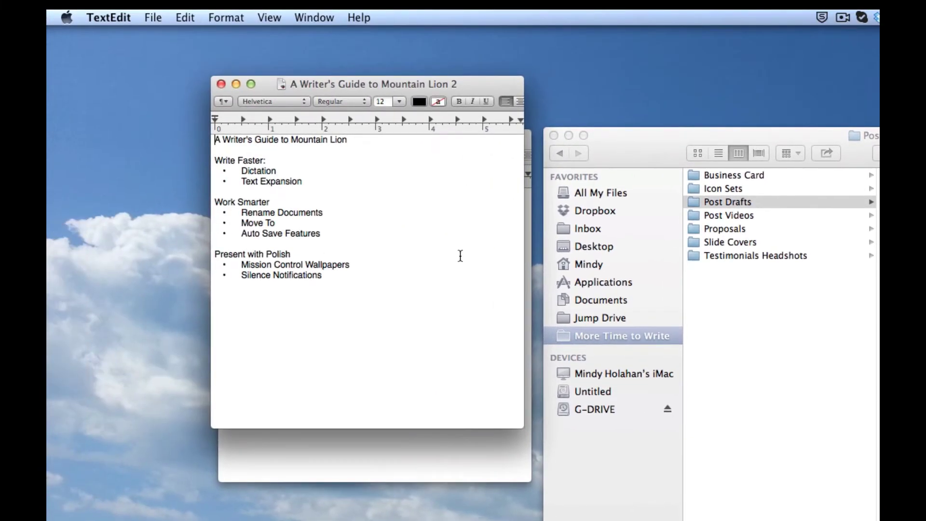
click(460, 255)
drag(461, 82, 690, 225)
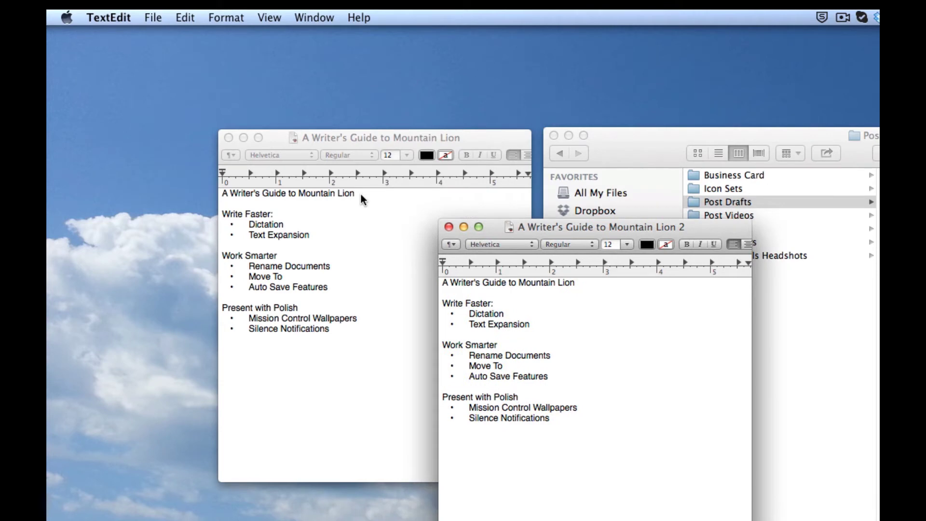
click(449, 227)
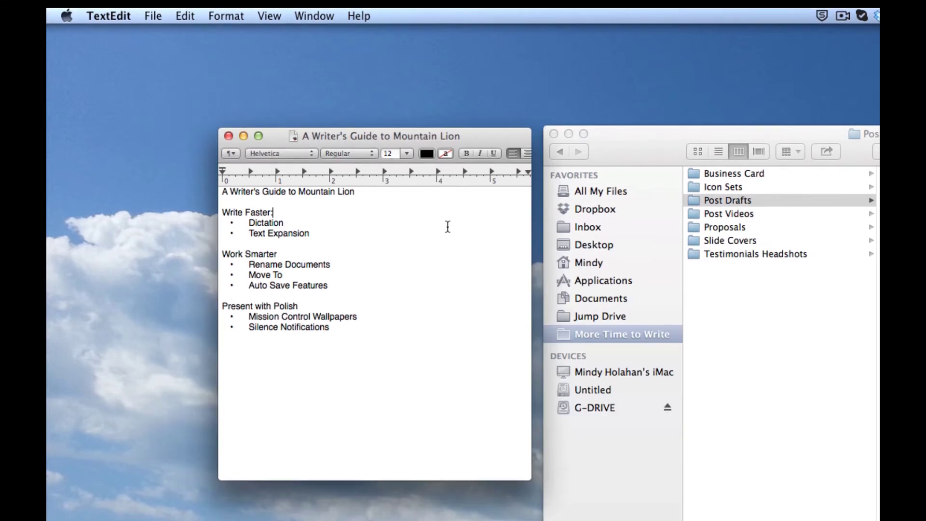
Duplicate the original document again, keeping the suggested name "A Writer's Guide to Mountain Lion copy"
click(154, 15)
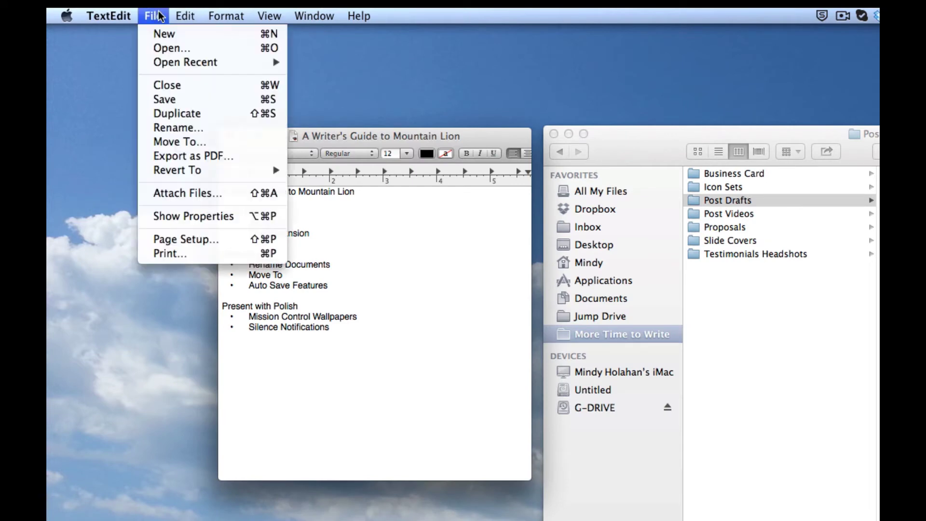
click(167, 114)
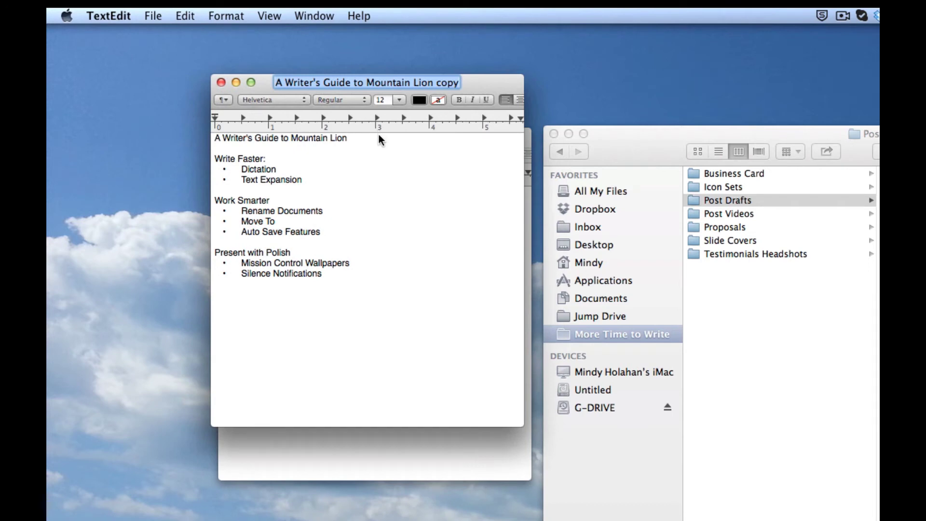
click(424, 168)
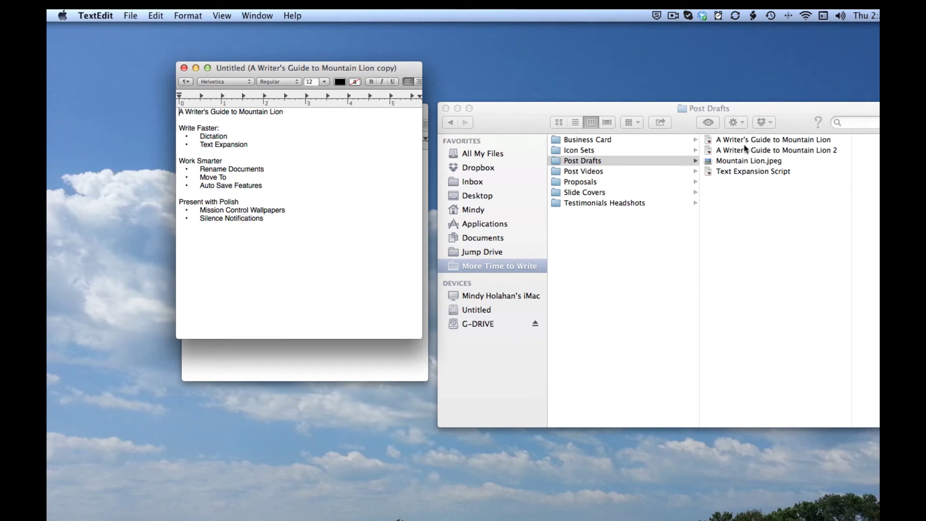
Close the untitled duplicate and save it as "A Writer's Guide to Mountain Lion copy" in Post Drafts
click(270, 259)
click(184, 68)
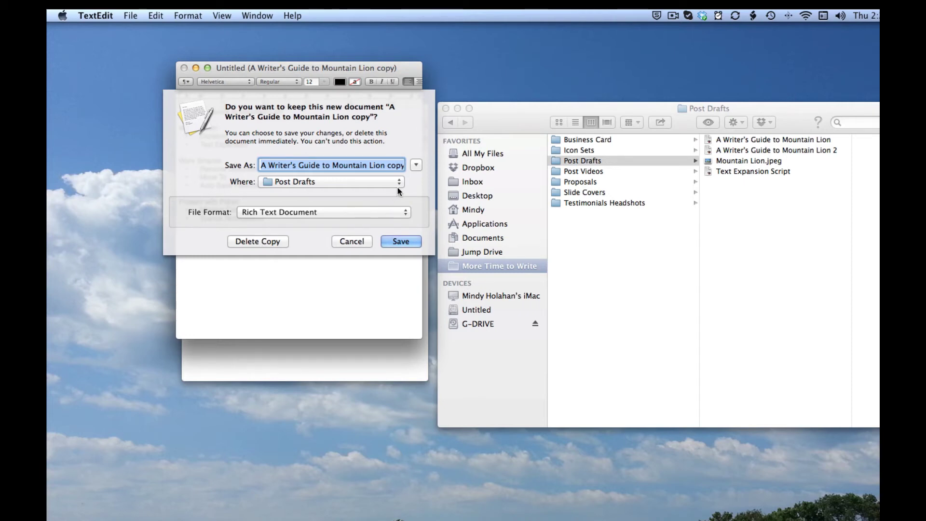
key(Right)
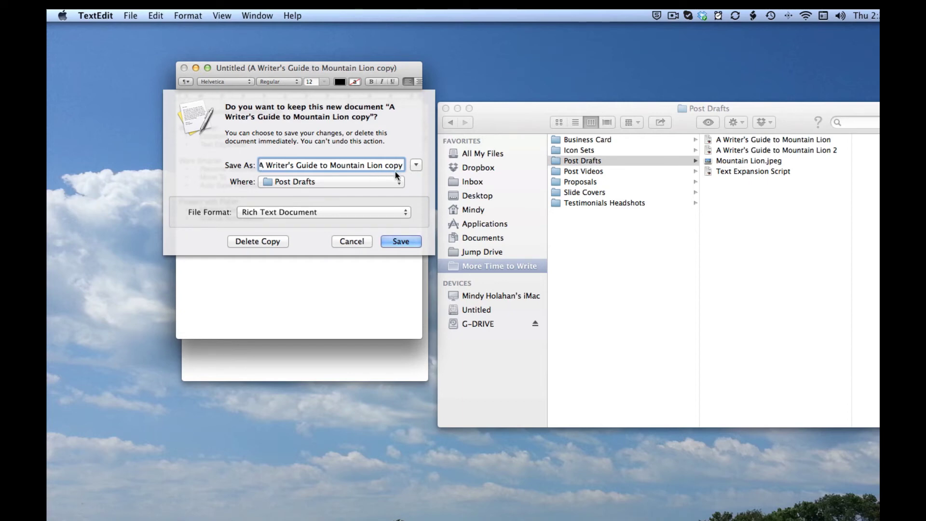
click(400, 241)
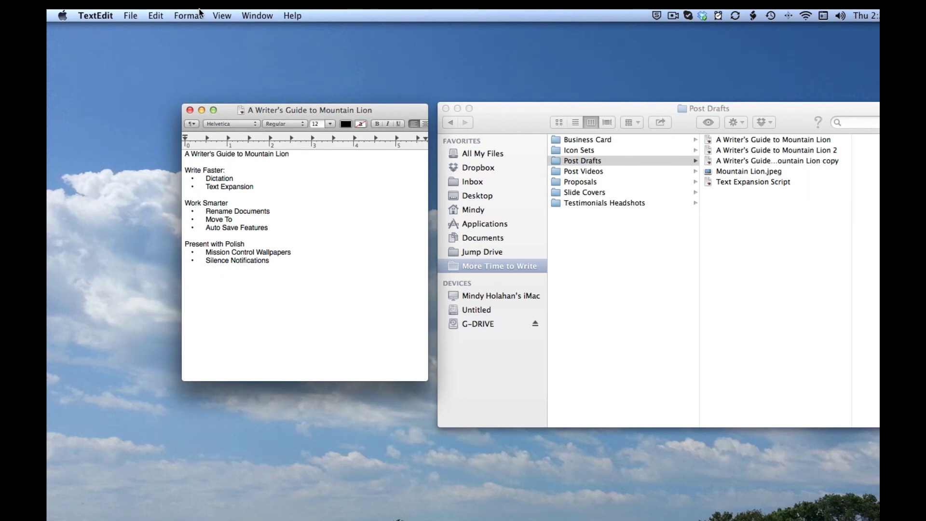
Make one more duplicate of the original document, accepting its default name
click(130, 16)
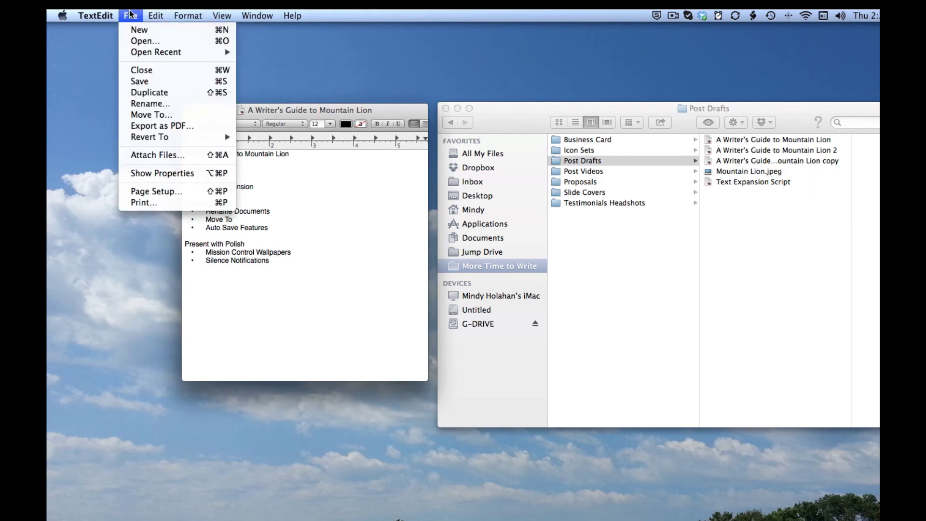
click(136, 91)
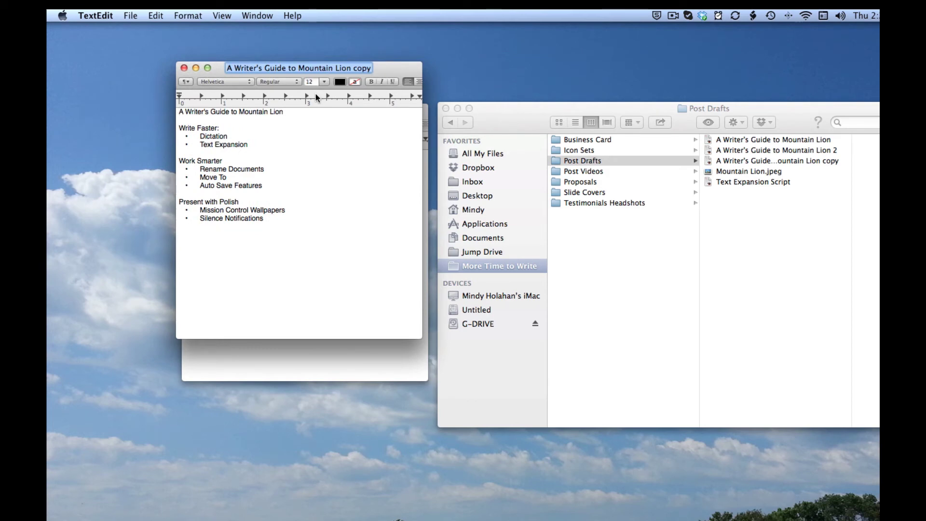
click(355, 132)
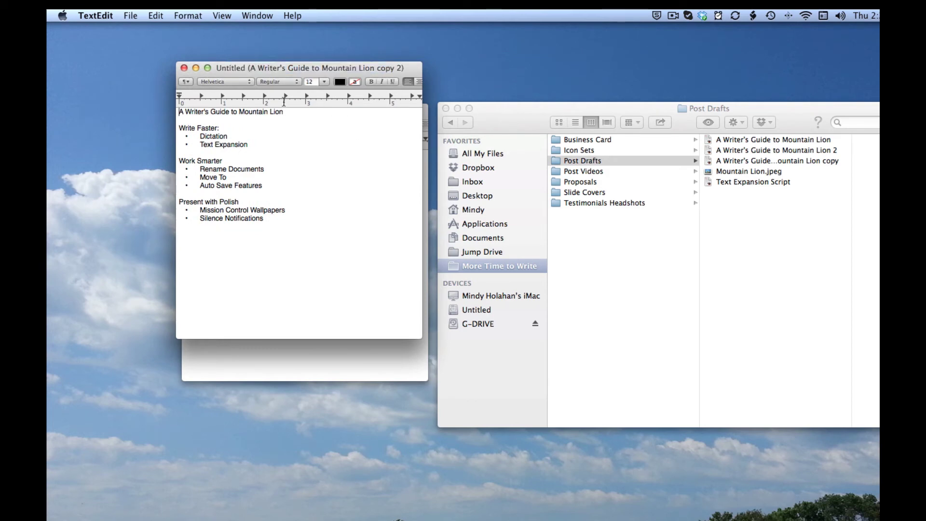
click(184, 68)
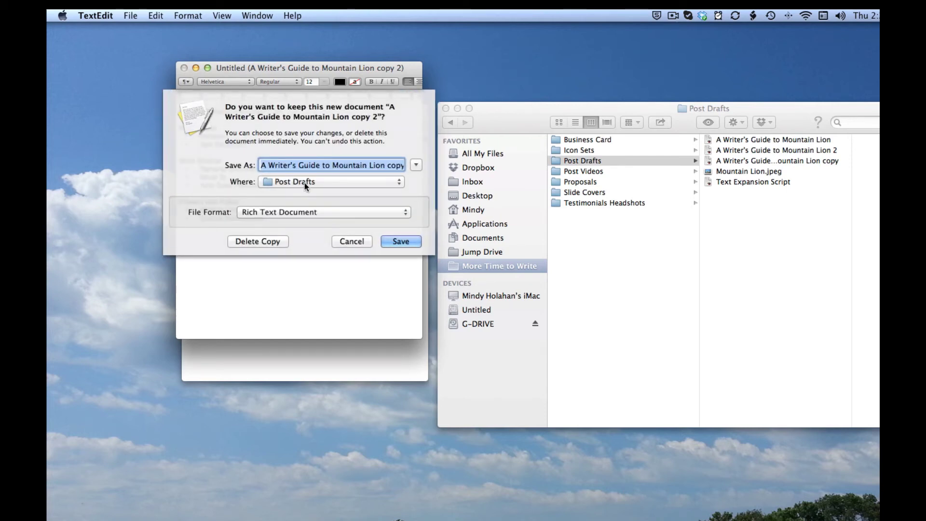
click(305, 183)
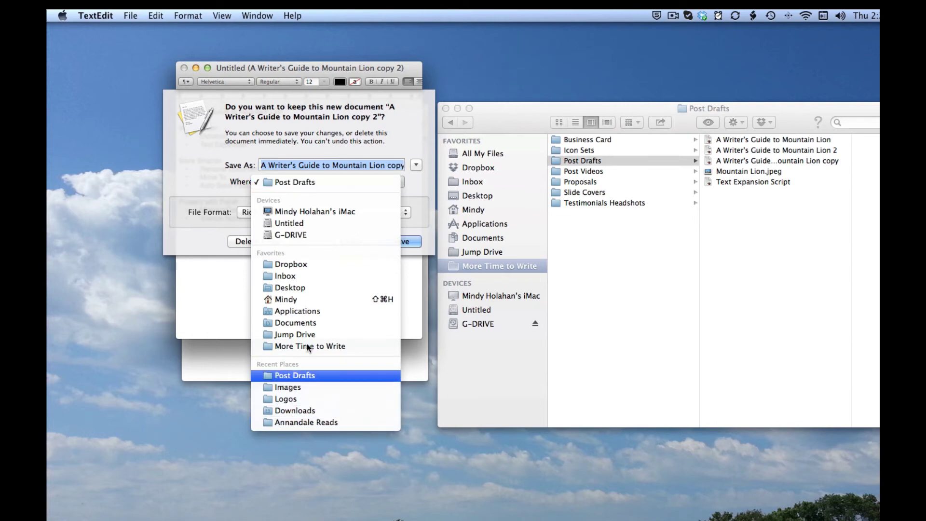
click(206, 177)
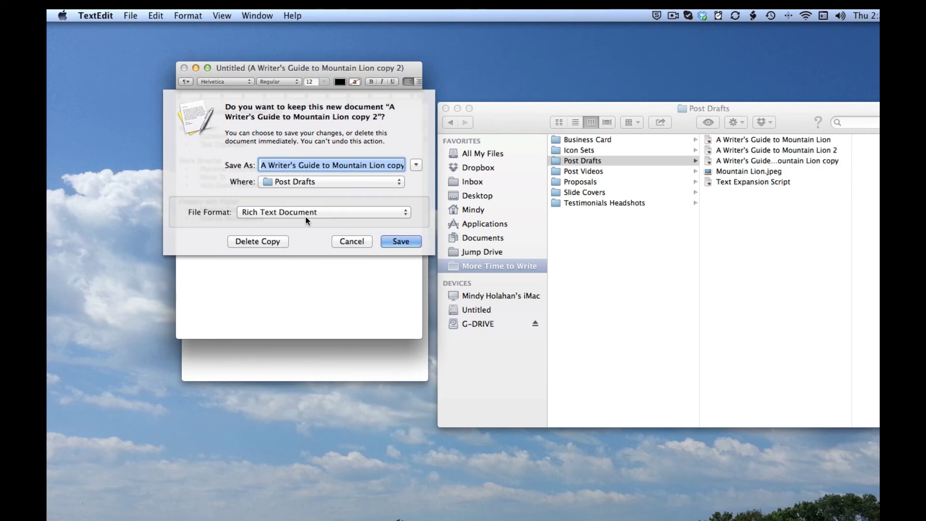
click(357, 242)
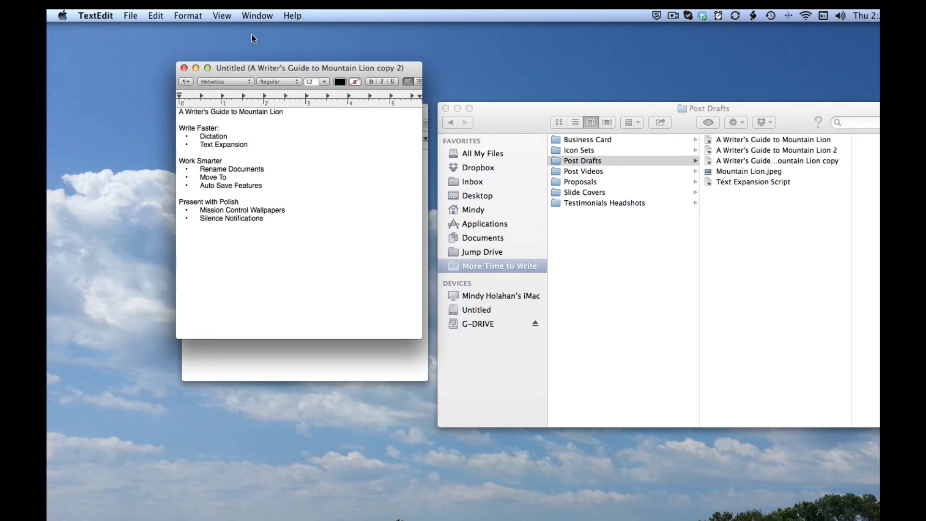
Close the new duplicate and save it as "A Writer's Guide to Mountain Lion copy 2" in Post Drafts as a Rich Text Document
click(184, 68)
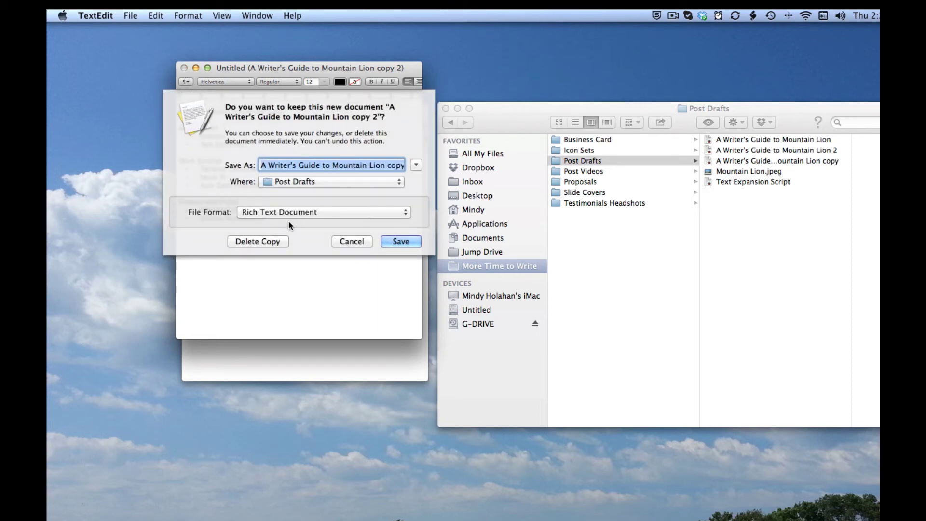
click(398, 239)
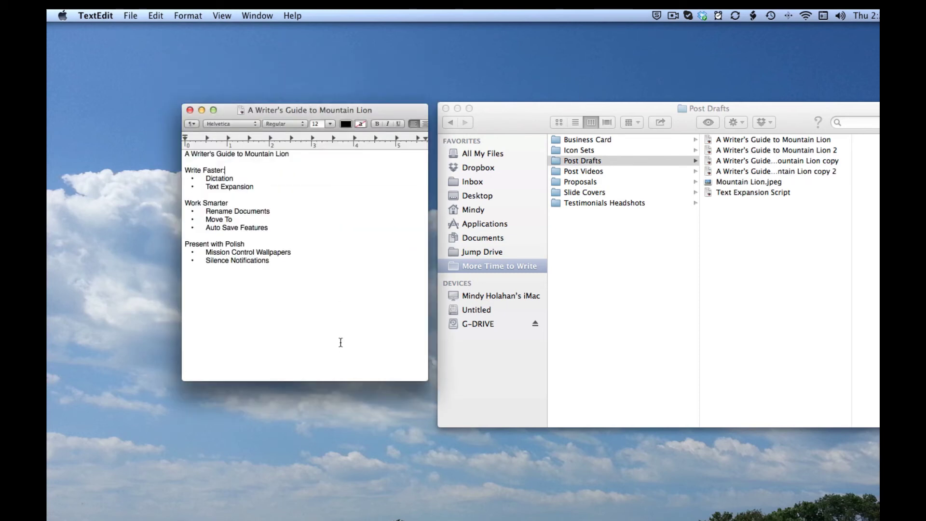
Use Save As to store the original document as "A Writer's Guide to Mountain Lion 3" in the More Time to Write folder
click(323, 289)
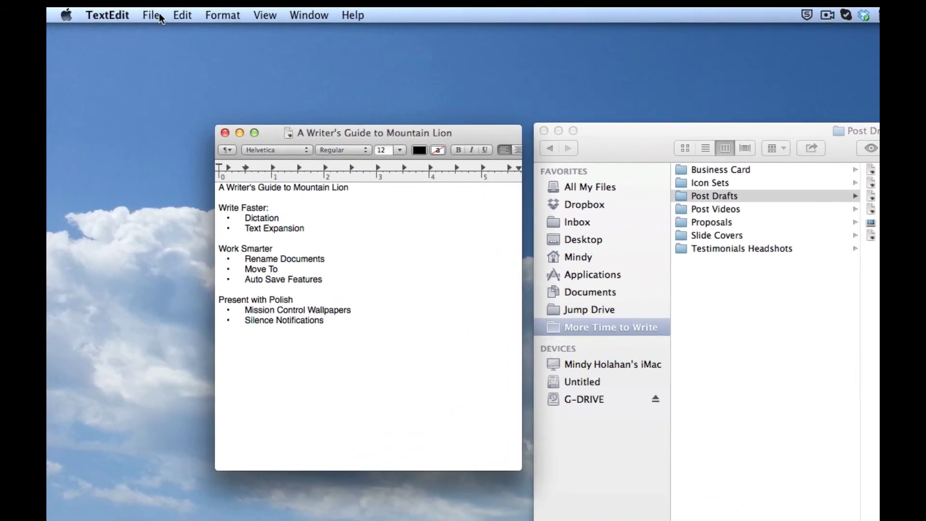
click(131, 16)
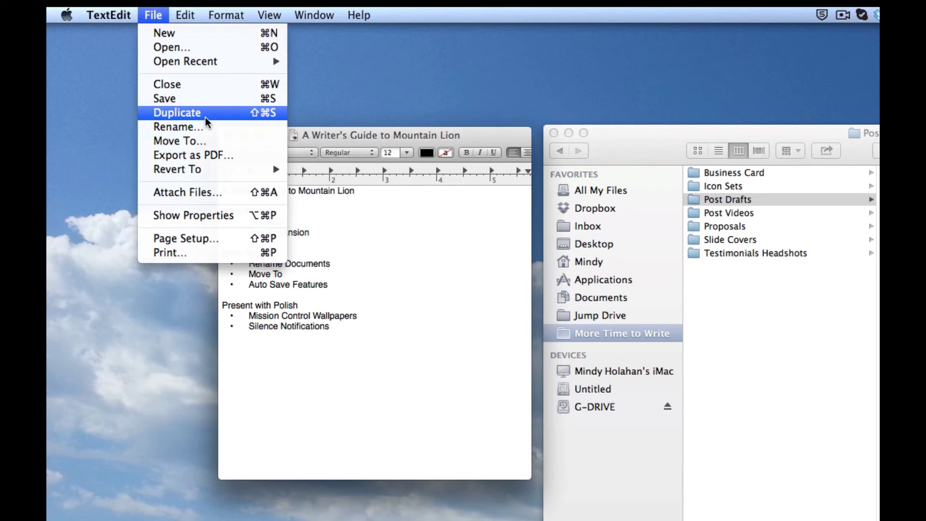
key(alt)
key(alt)
key(alt)
click(190, 118)
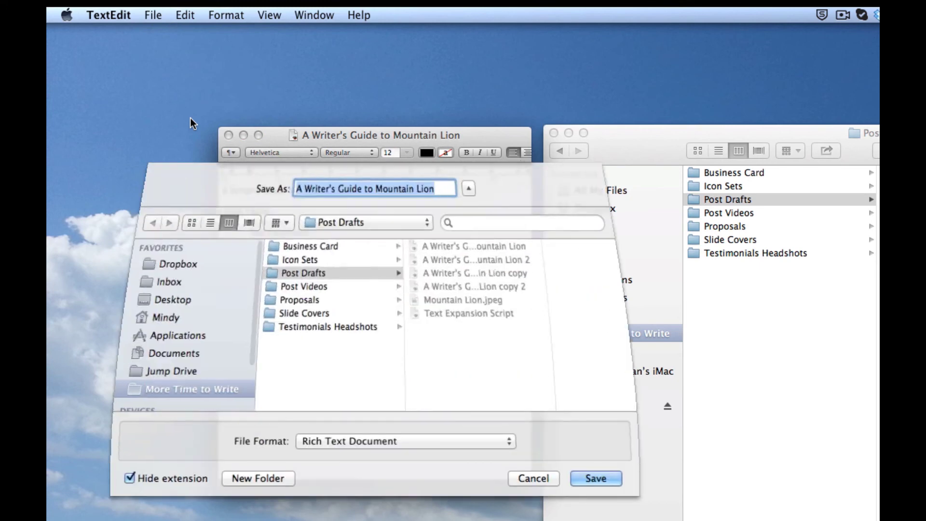
key(Right)
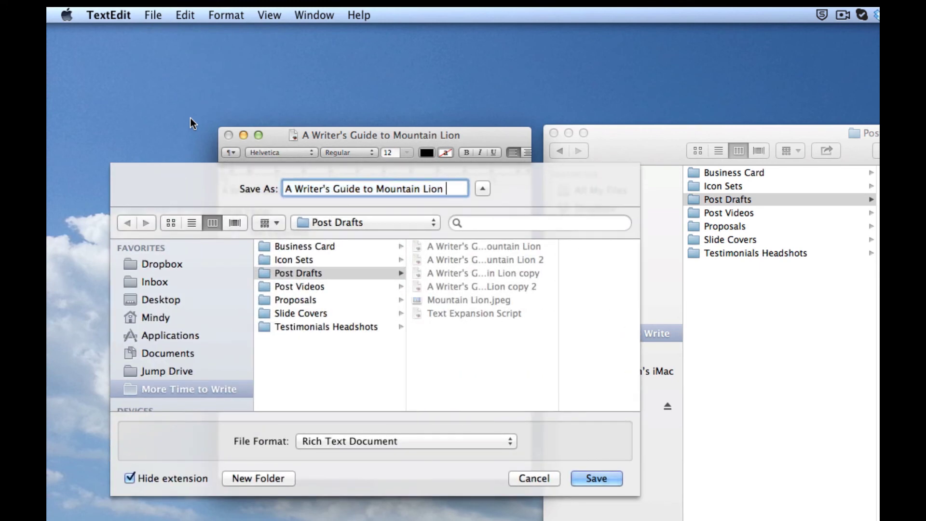
text(3)
click(329, 352)
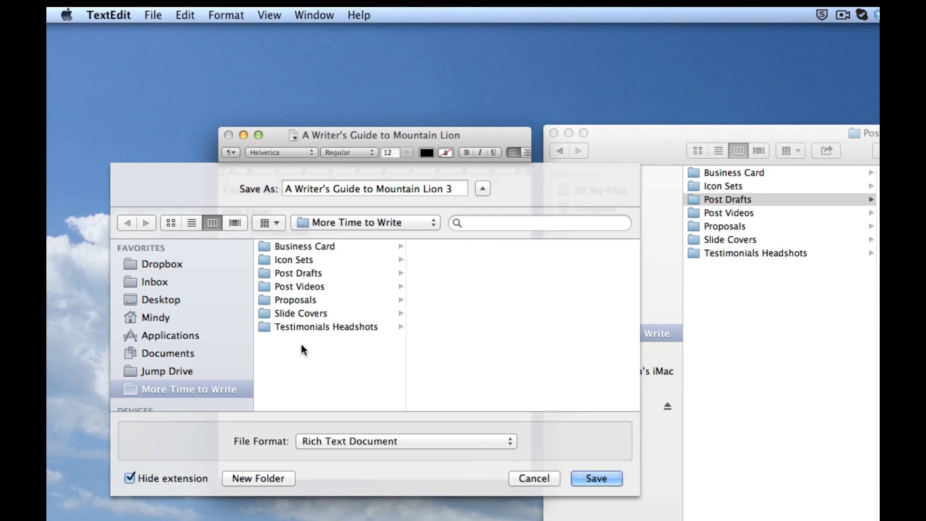
click(597, 479)
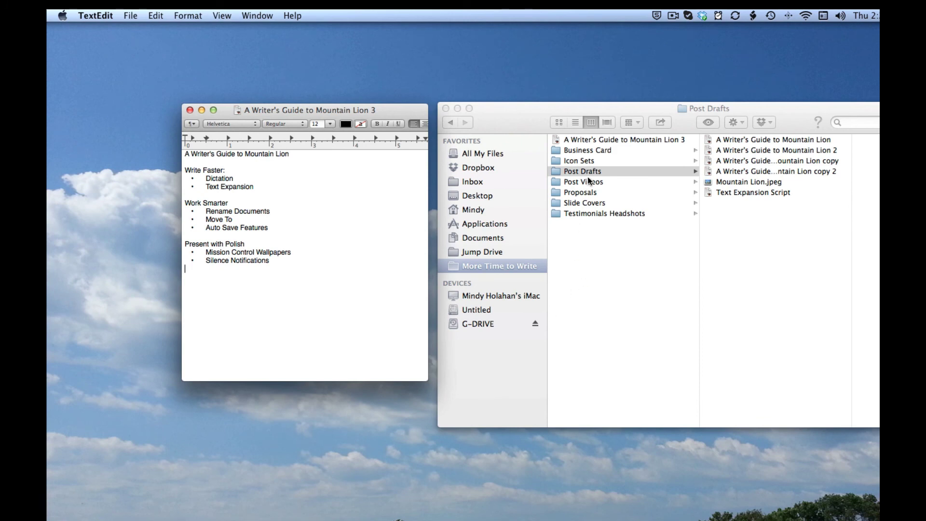
In Finder, preview "A Writer's Guide to Mountain Lion 3" and the original "A Writer's Guide to Mountain Lion" in Post Drafts
click(629, 144)
click(628, 140)
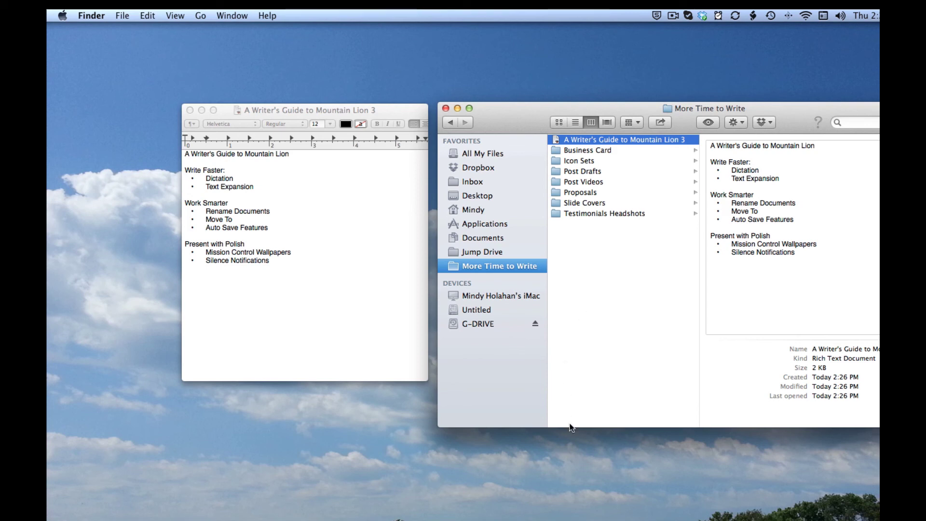
click(254, 286)
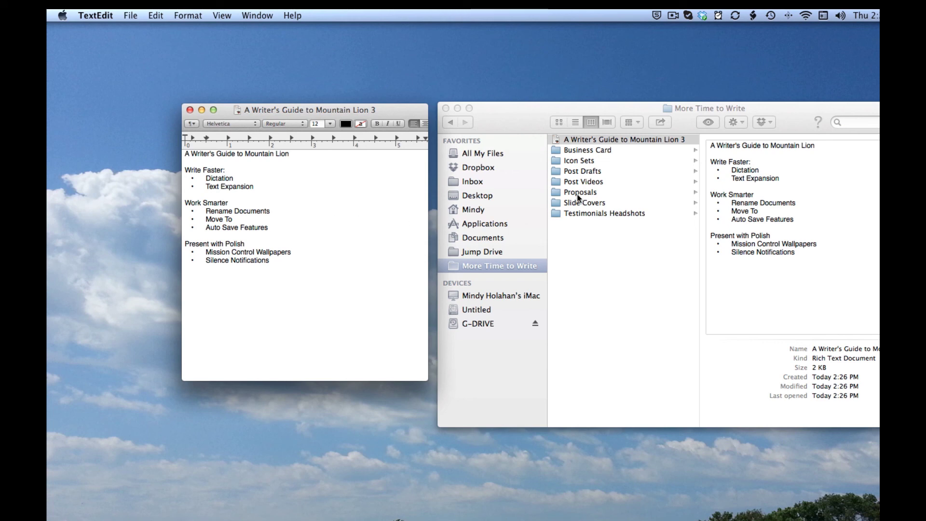
click(570, 171)
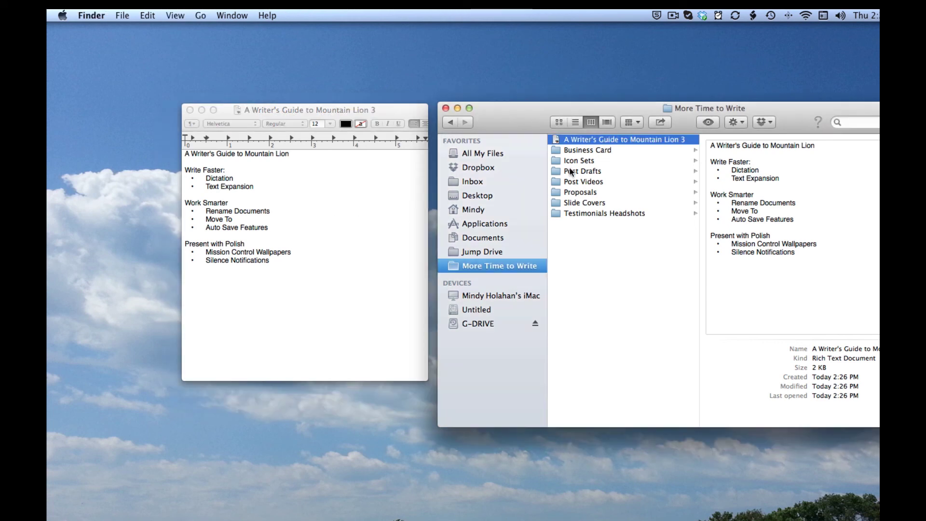
click(571, 171)
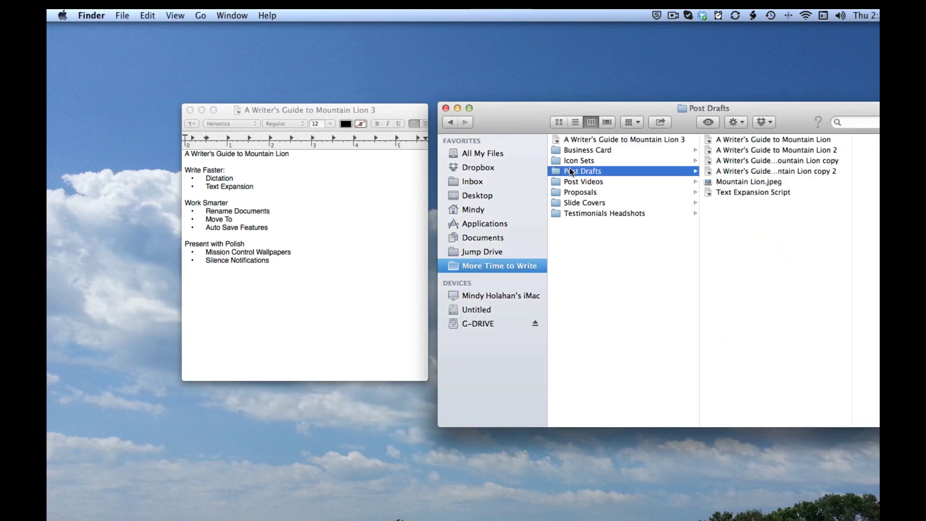
click(811, 141)
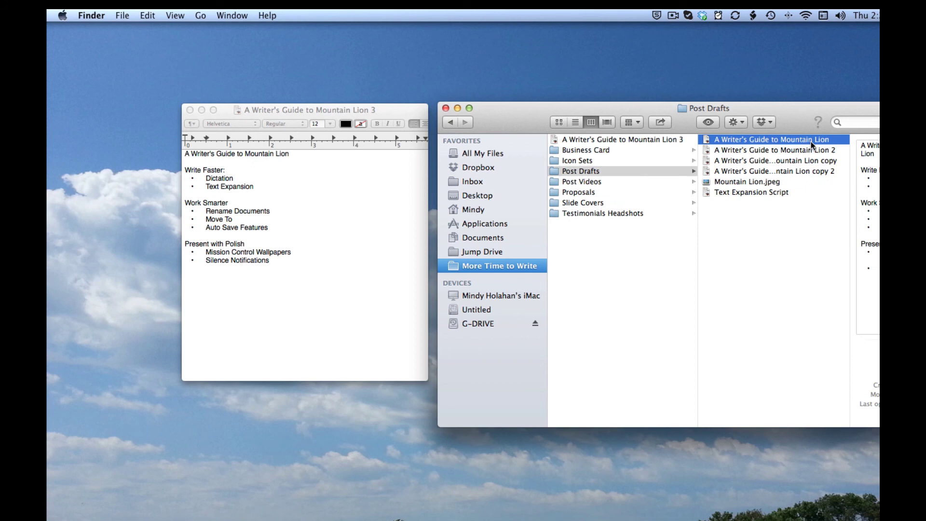